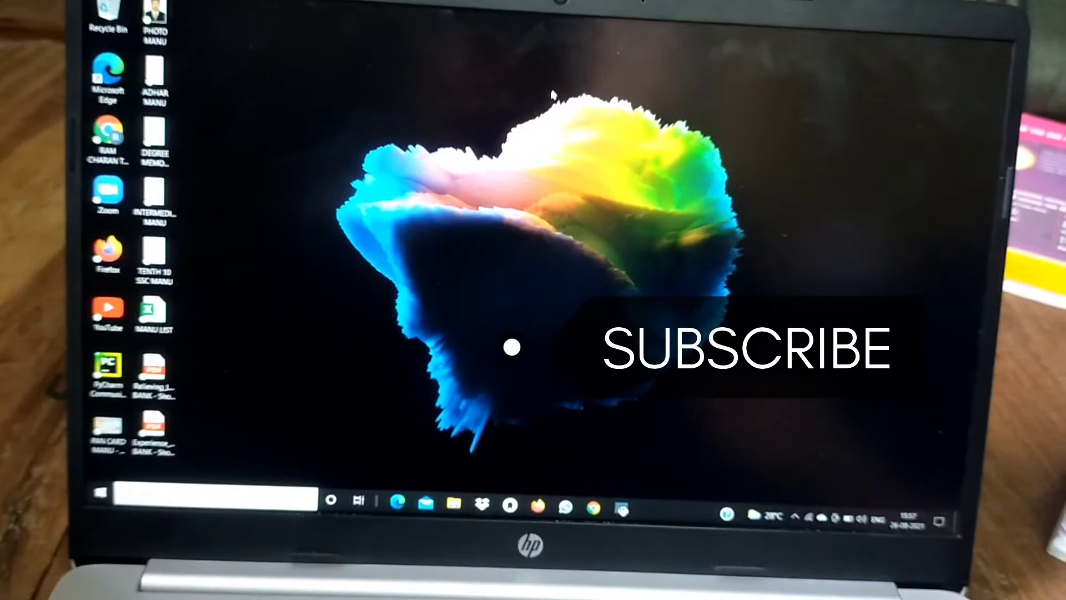
# - Hide the desktop icons using the desktop right-click menu
pyautogui.rightClick(534, 116)
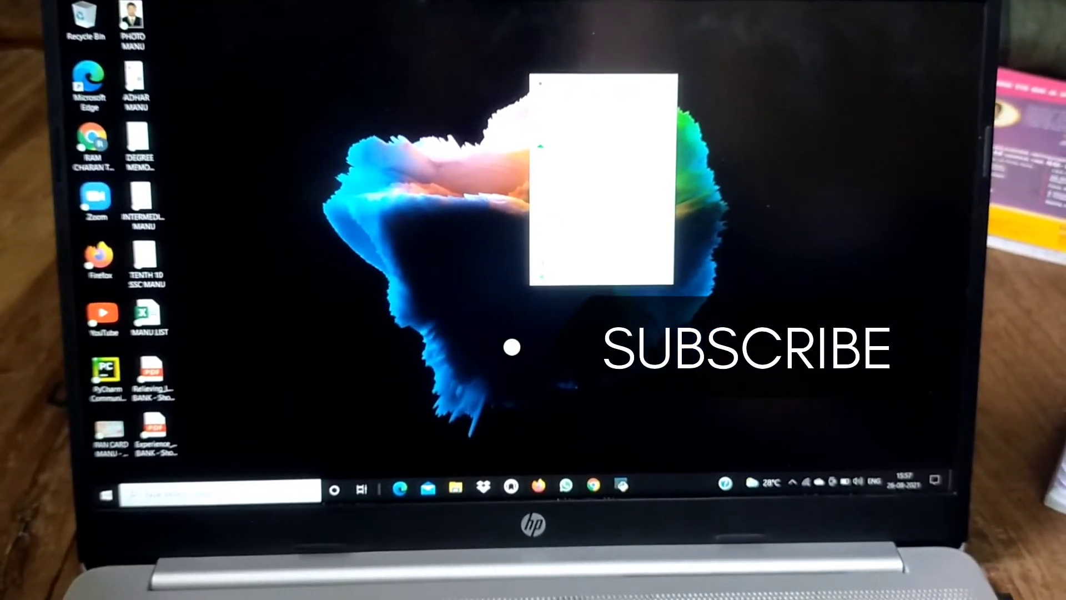
pyautogui.click(584, 191)
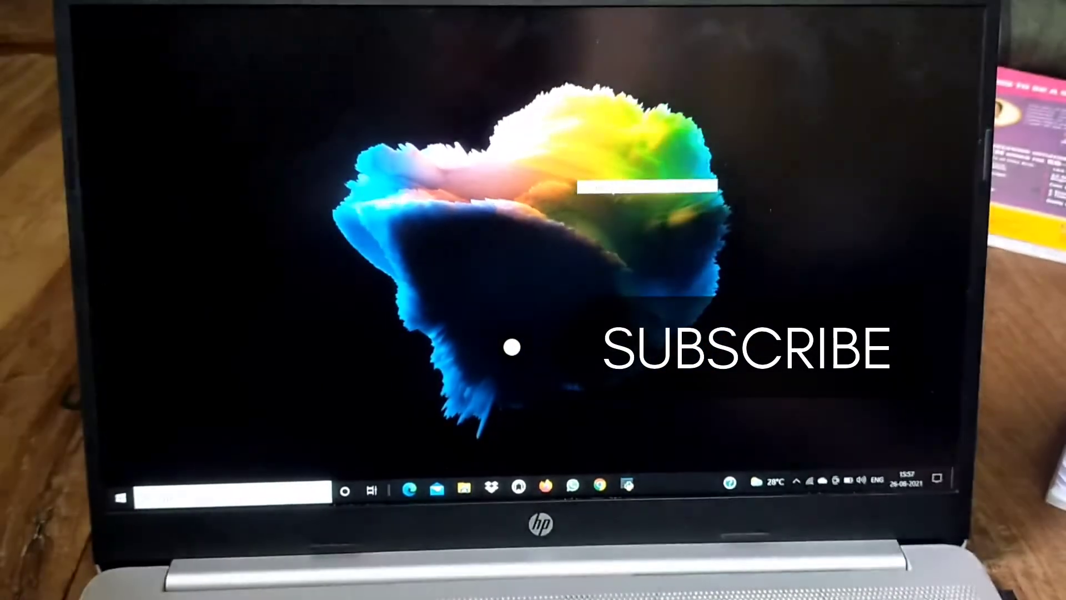
pyautogui.rightClick(617, 200)
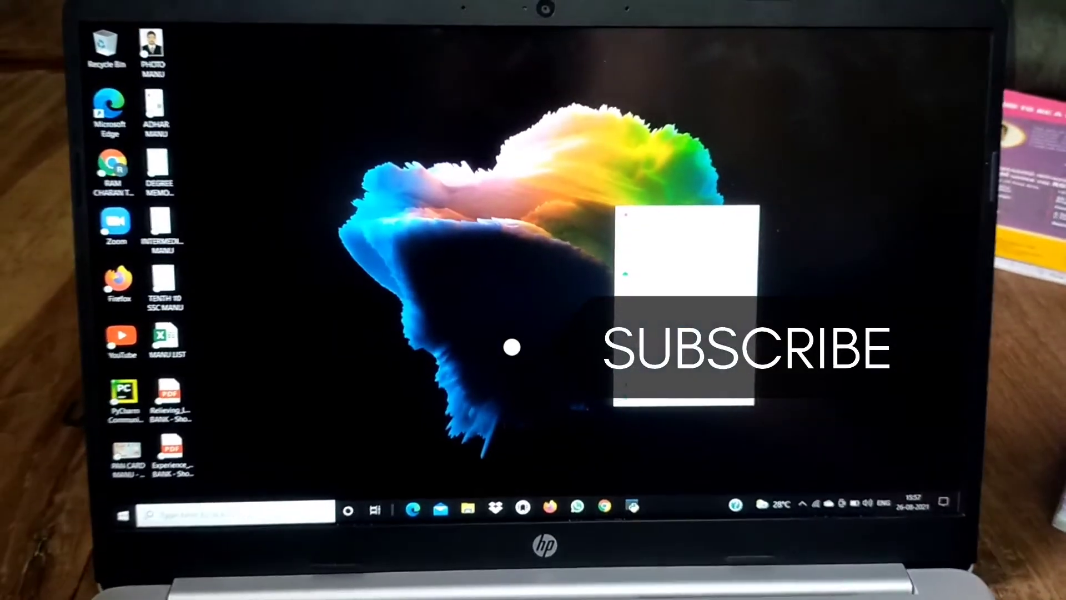
pyautogui.click(517, 320)
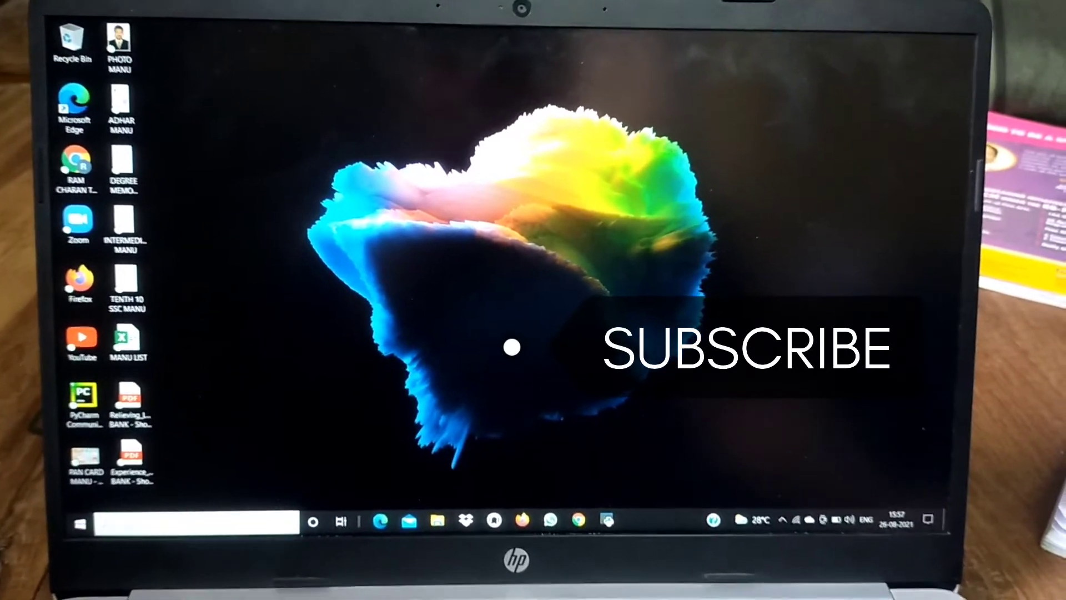
# - Find Settings through Start search and open it maximized
pyautogui.press('super+s')
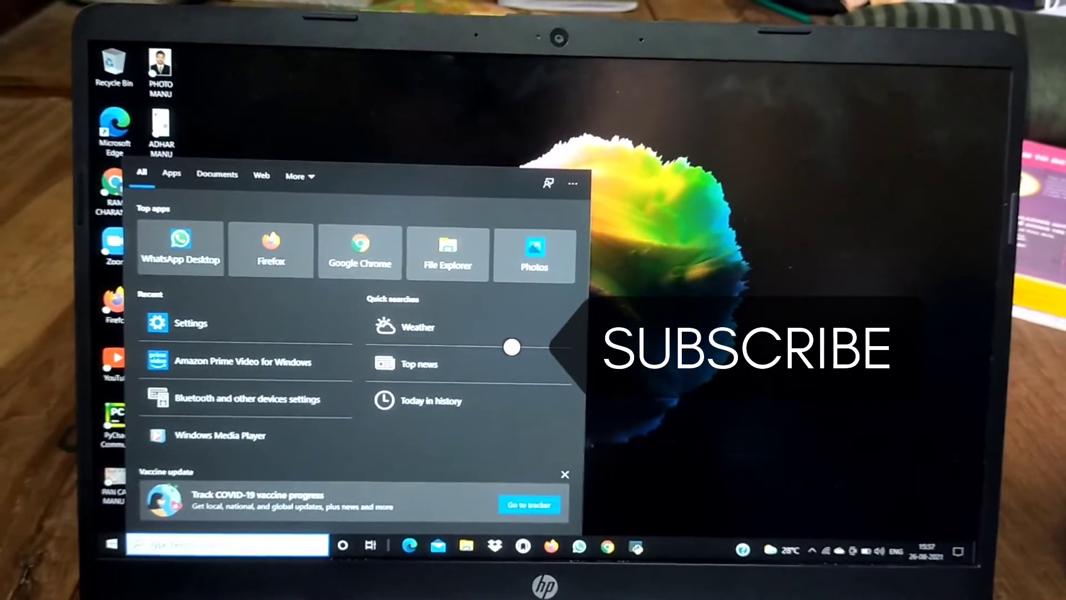
pyautogui.write('satt')
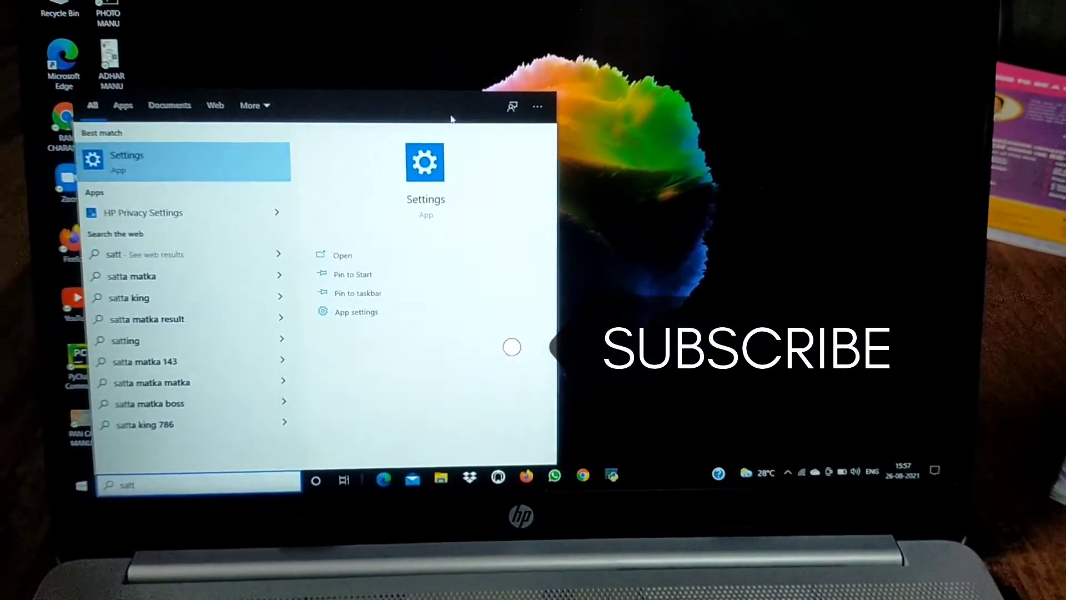
pyautogui.click(350, 257)
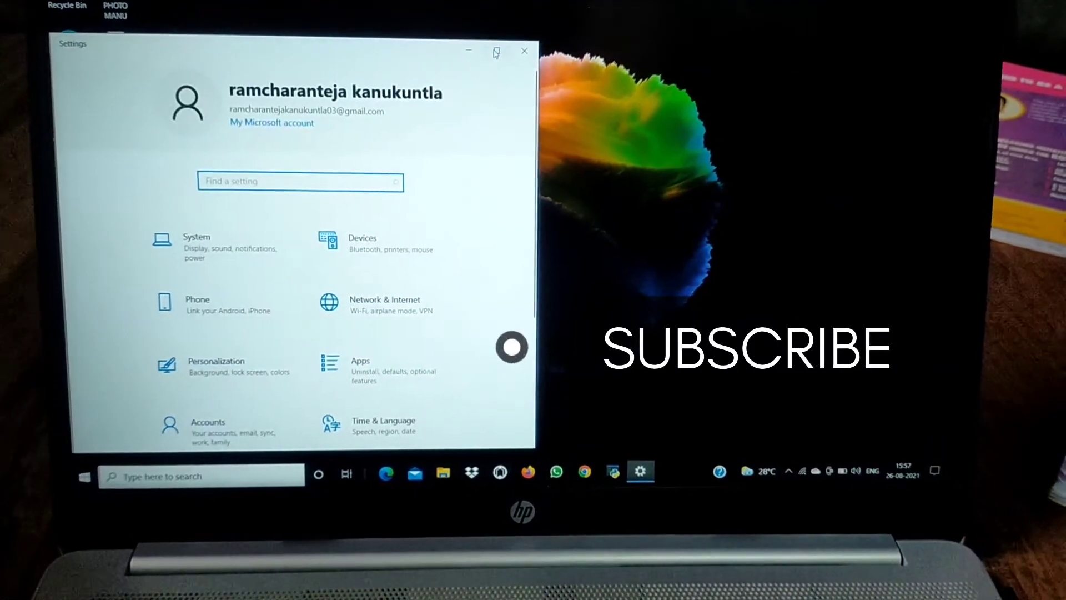
pyautogui.click(498, 52)
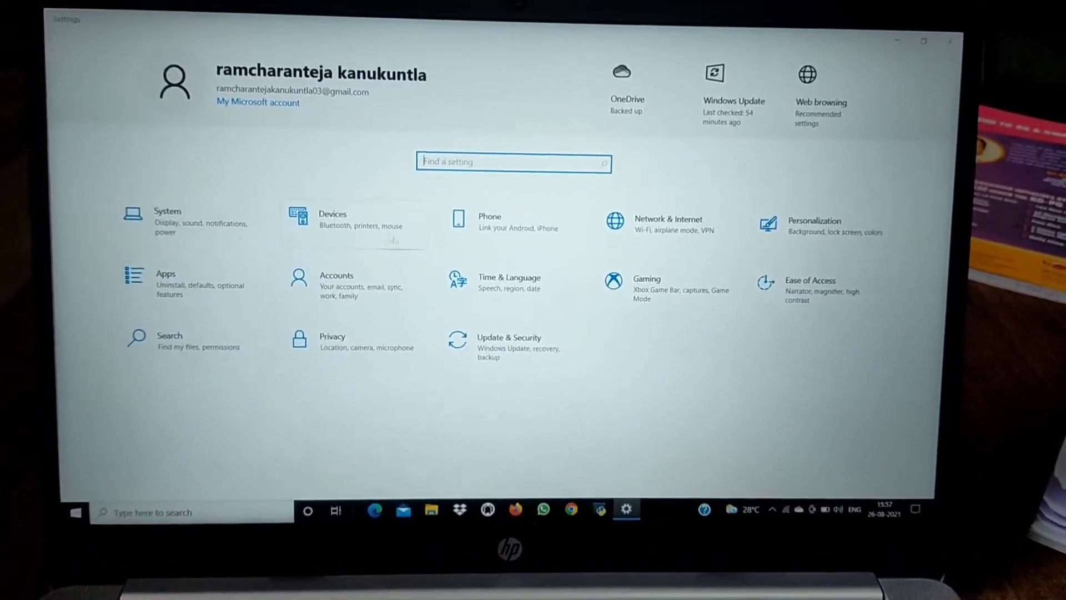
# - Go to Devices and switch Bluetooth off, then back on
pyautogui.click(328, 215)
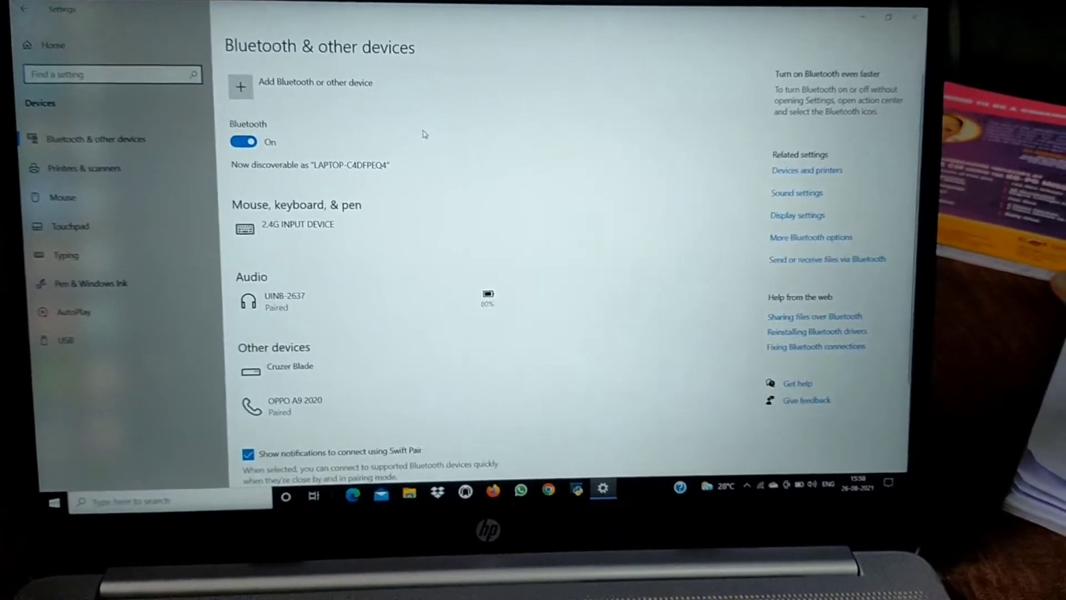
pyautogui.scroll(-3, 423, 126)
pyautogui.scroll(3, 423, 126)
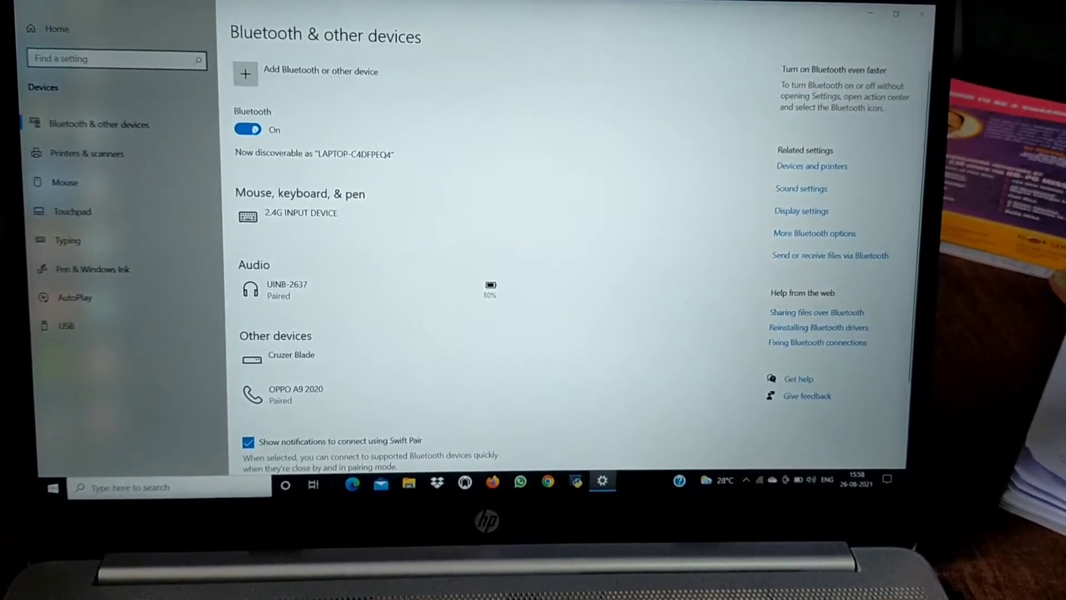
pyautogui.click(248, 130)
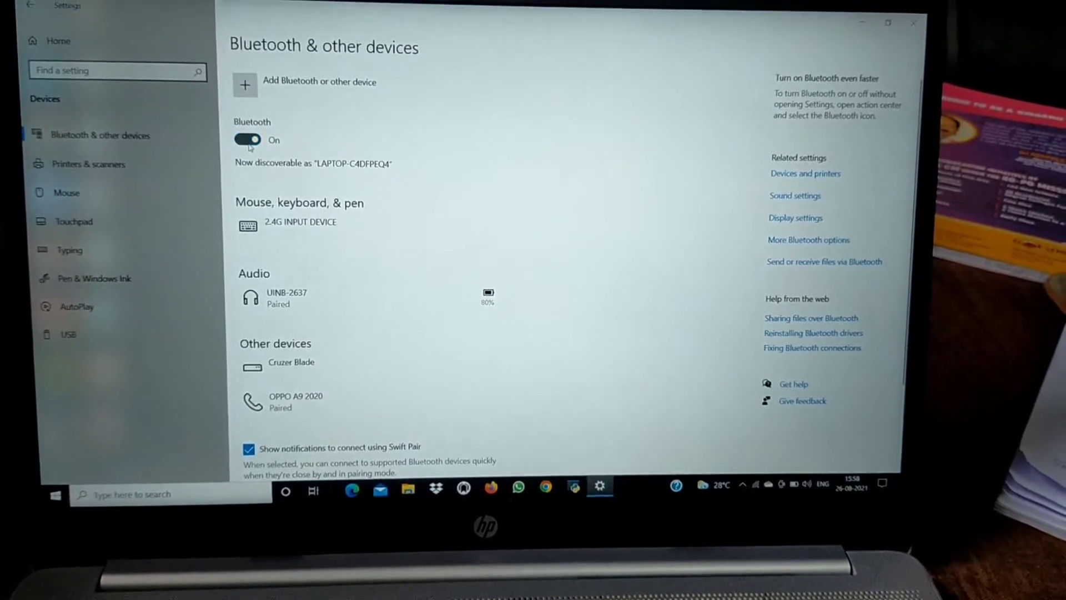
pyautogui.click(248, 133)
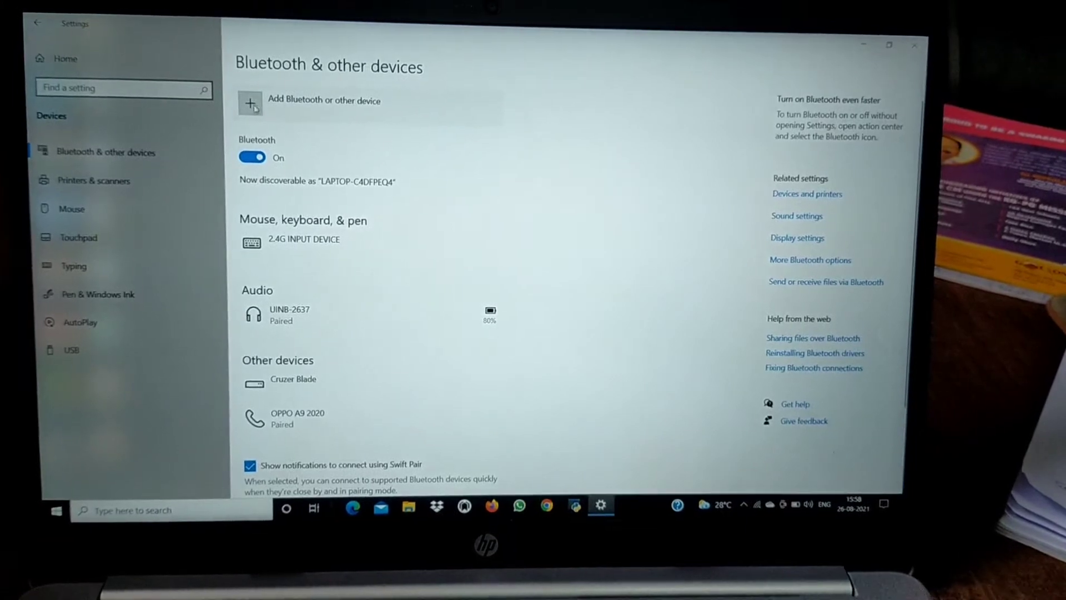
# - Pair the Airdopes 131 earbuds via Add Bluetooth device, retrying after one cancelled attempt
pyautogui.click(251, 123)
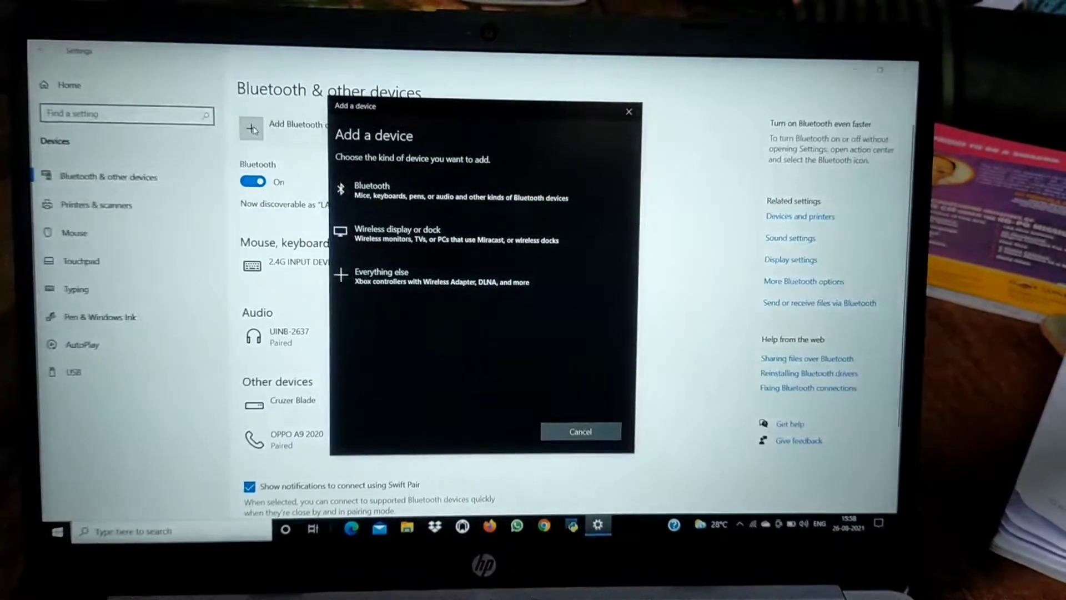
pyautogui.click(371, 190)
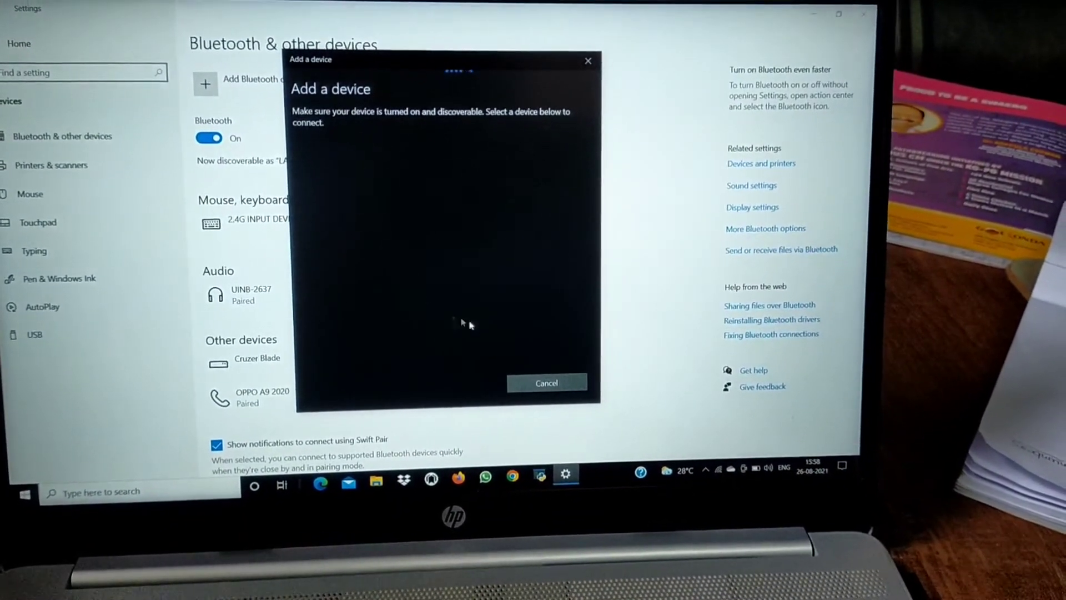
pyautogui.click(590, 61)
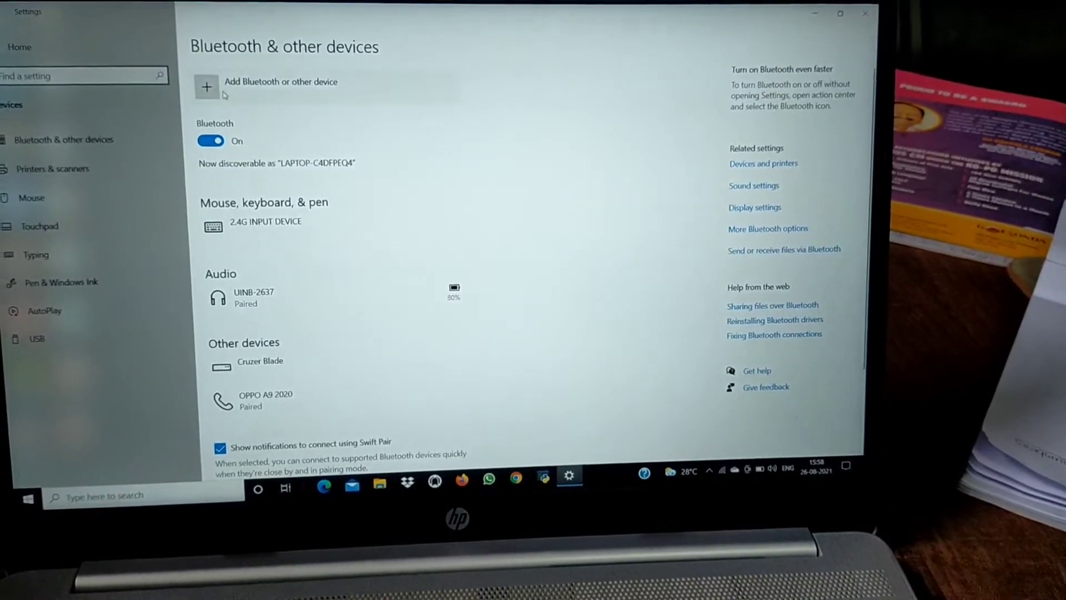
pyautogui.click(208, 89)
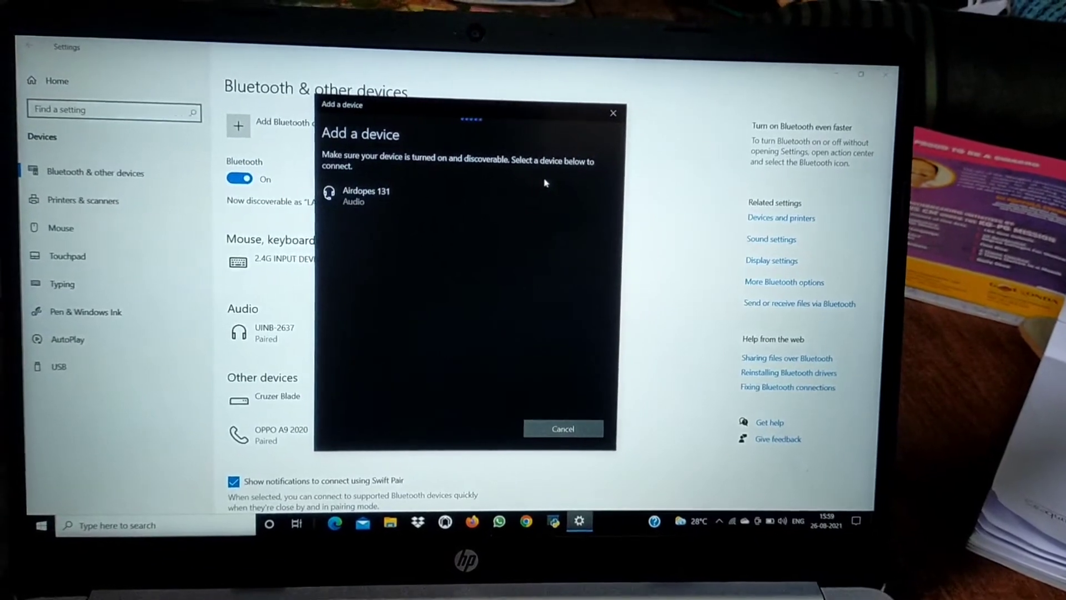
pyautogui.click(366, 213)
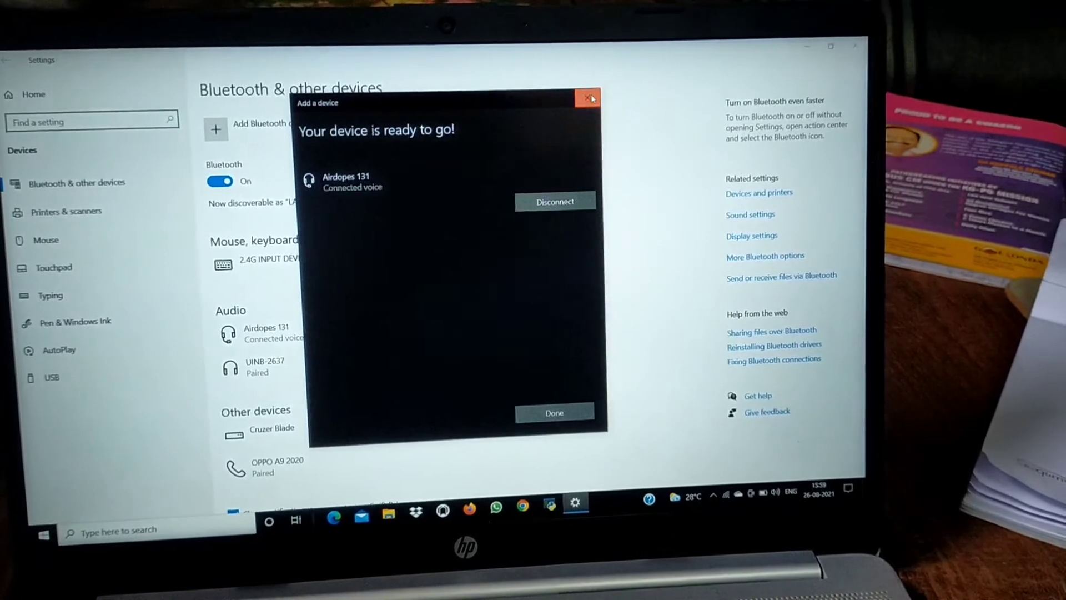
pyautogui.click(591, 99)
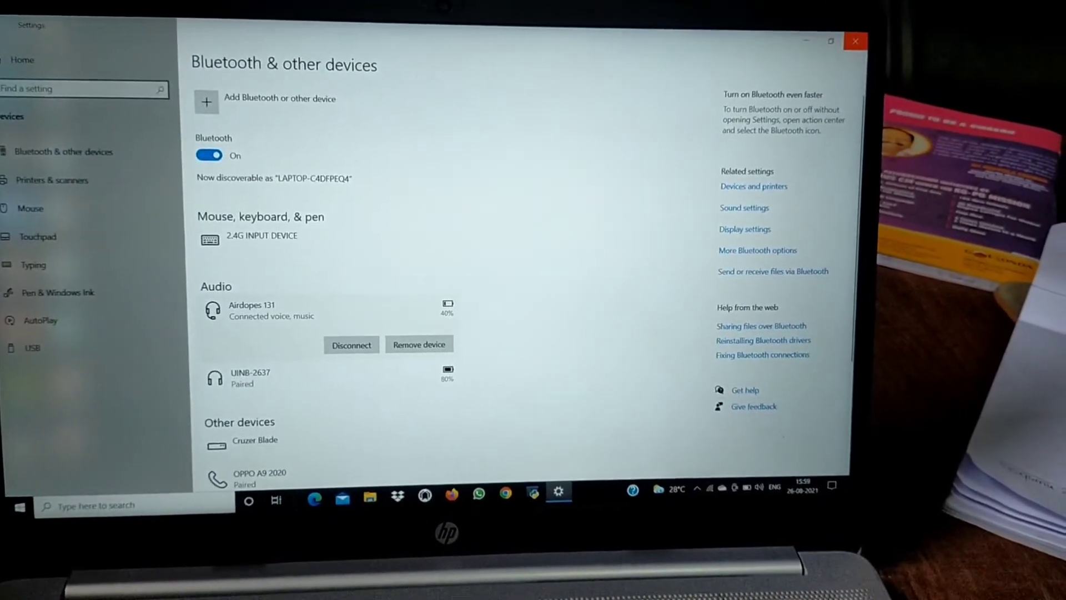
# - Close the Settings window to return to the desktop
pyautogui.click(858, 48)
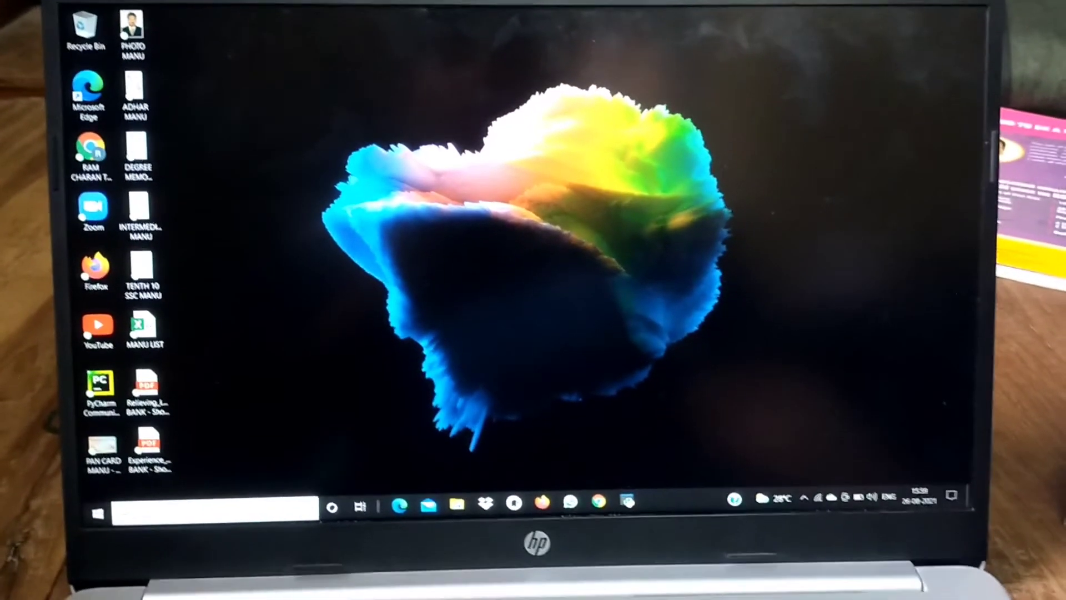
# - Search 'bluetooth' and open Bluetooth and other devices settings
pyautogui.click(216, 507)
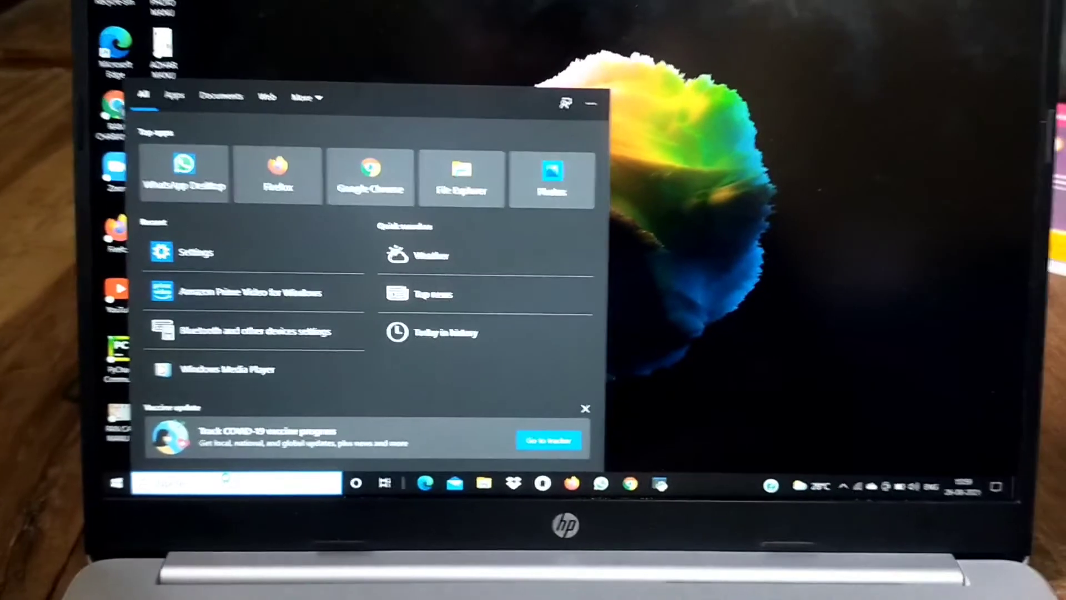
pyautogui.write('b')
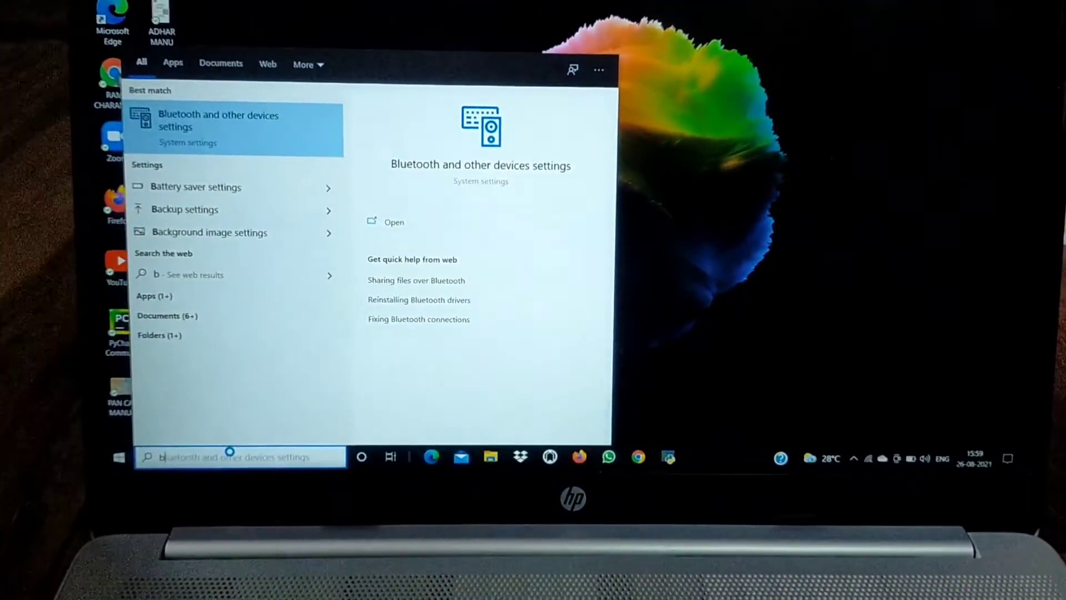
pyautogui.write('lu')
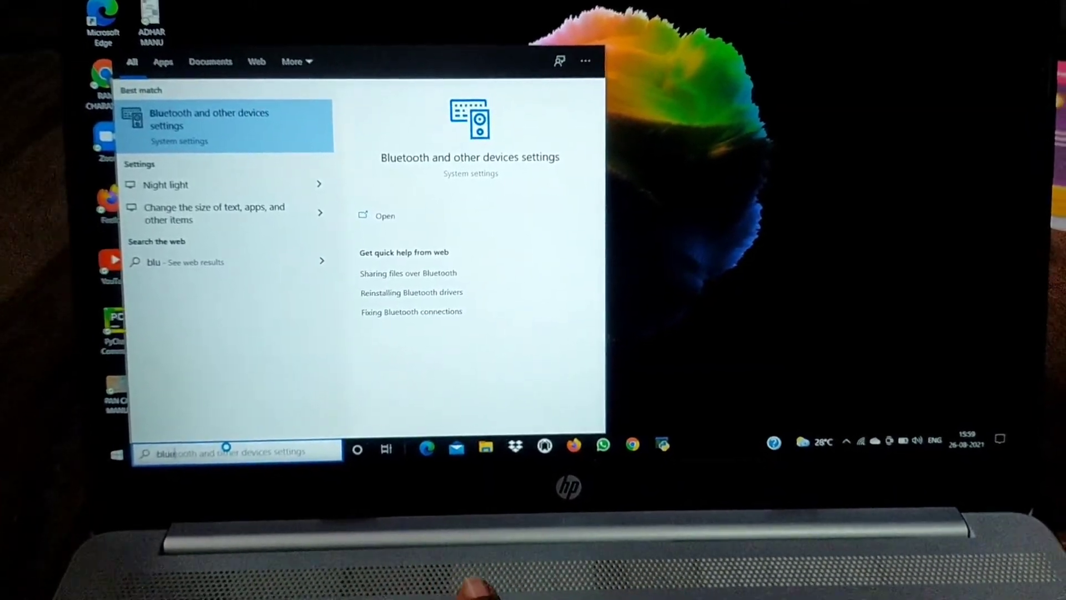
pyautogui.write('etooth')
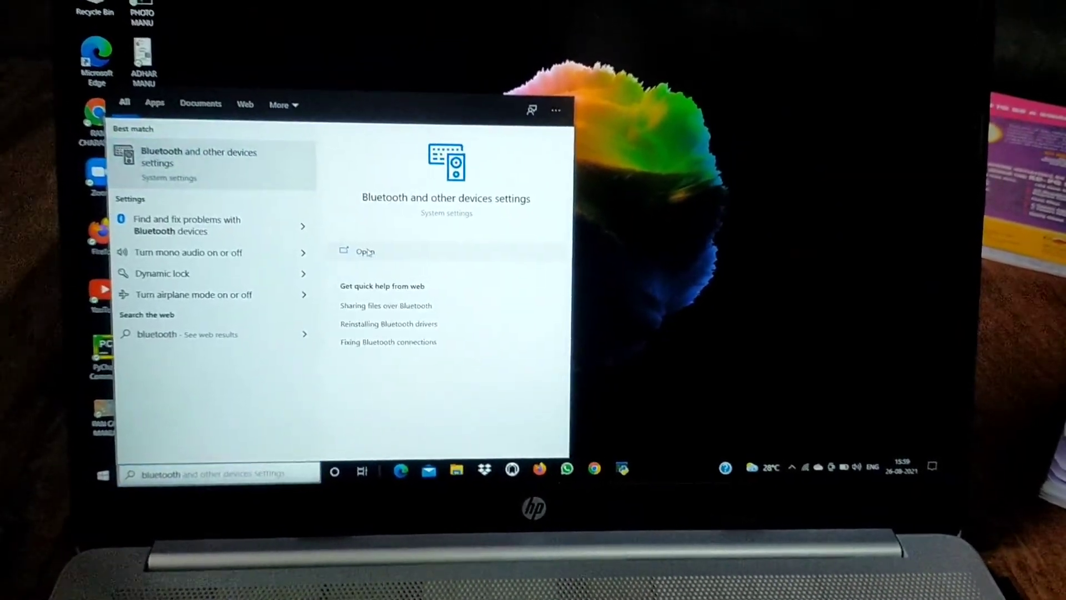
pyautogui.click(360, 246)
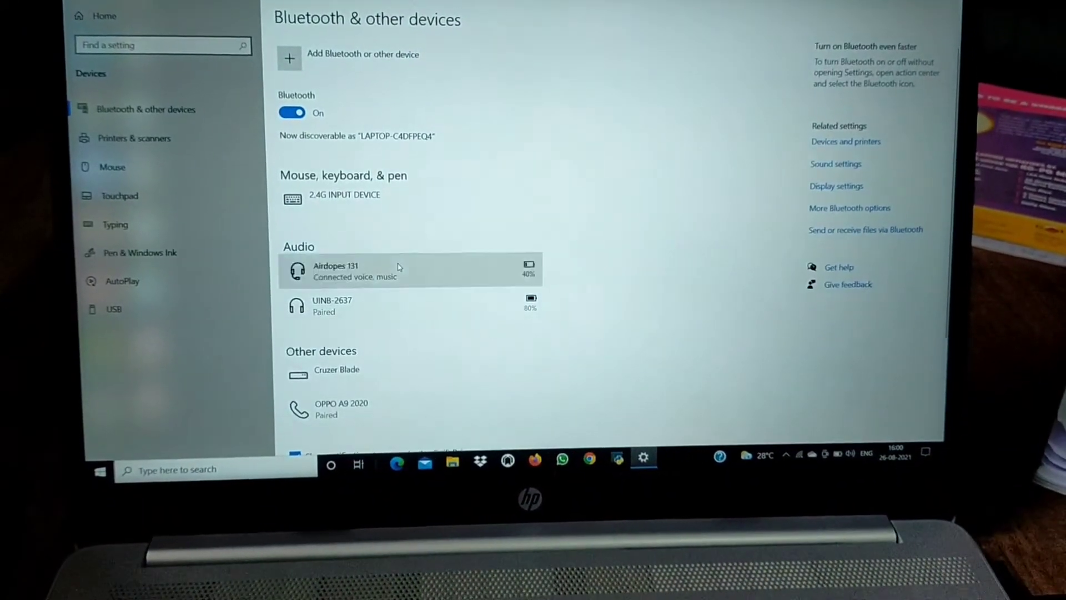
# - Disconnect the Airdopes 131 earbuds, then close Settings
pyautogui.click(398, 266)
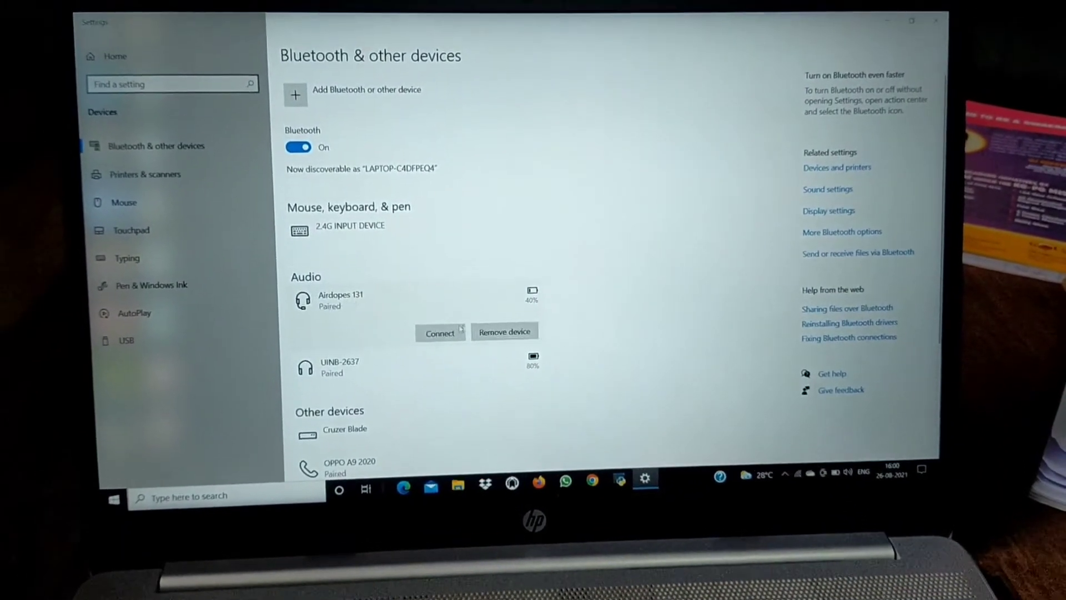
pyautogui.click(432, 315)
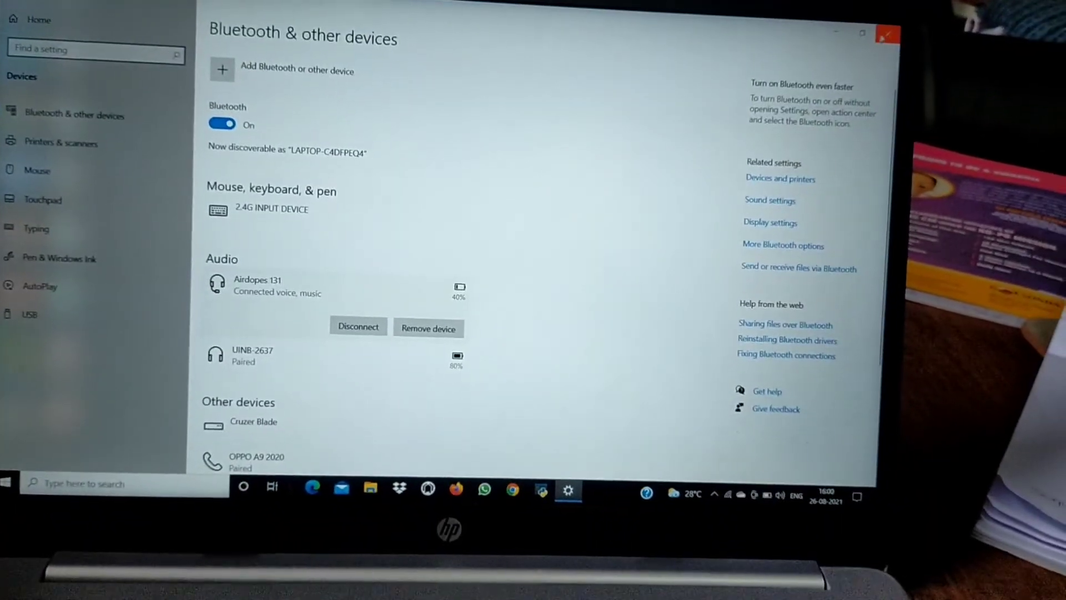
pyautogui.click(993, 67)
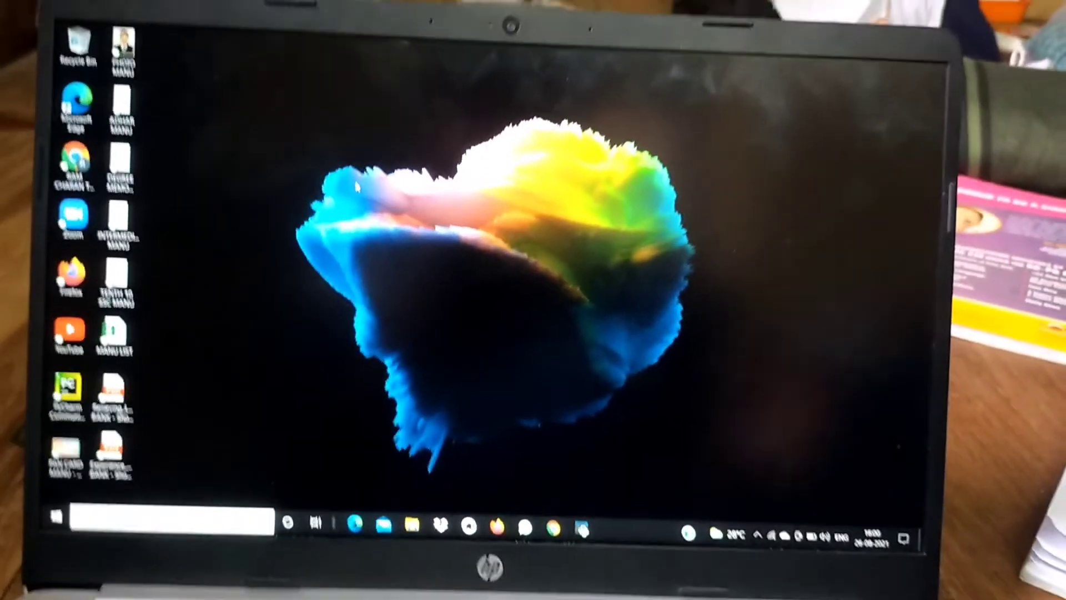